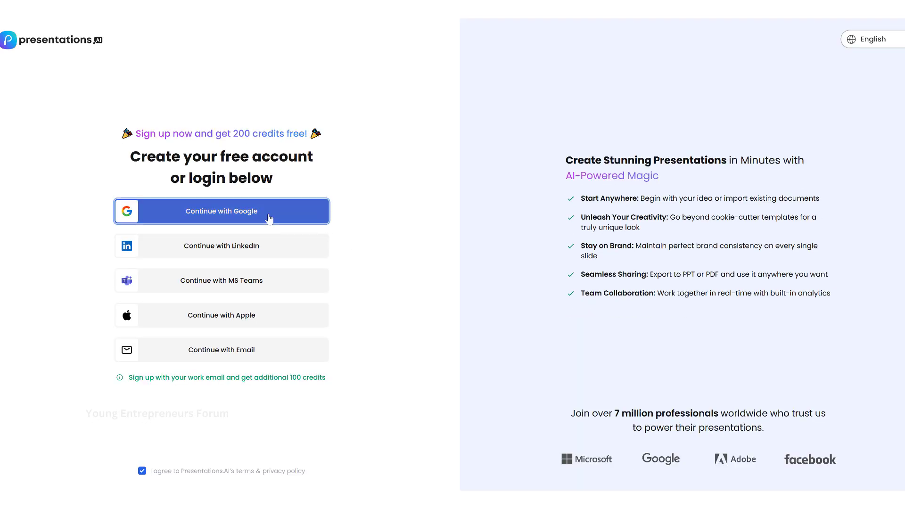
Sign in with Google and try the Sales through Product role options
left_click(269, 218)
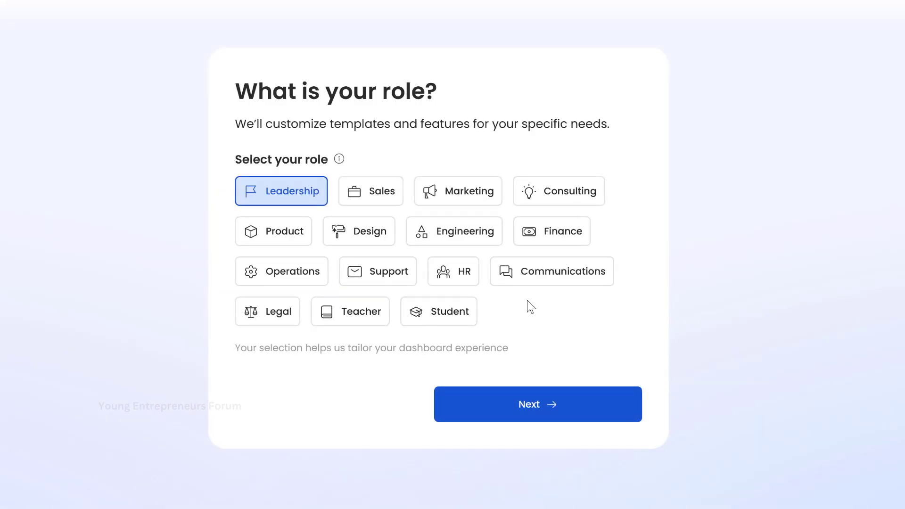
left_click(398, 203)
left_click(459, 204)
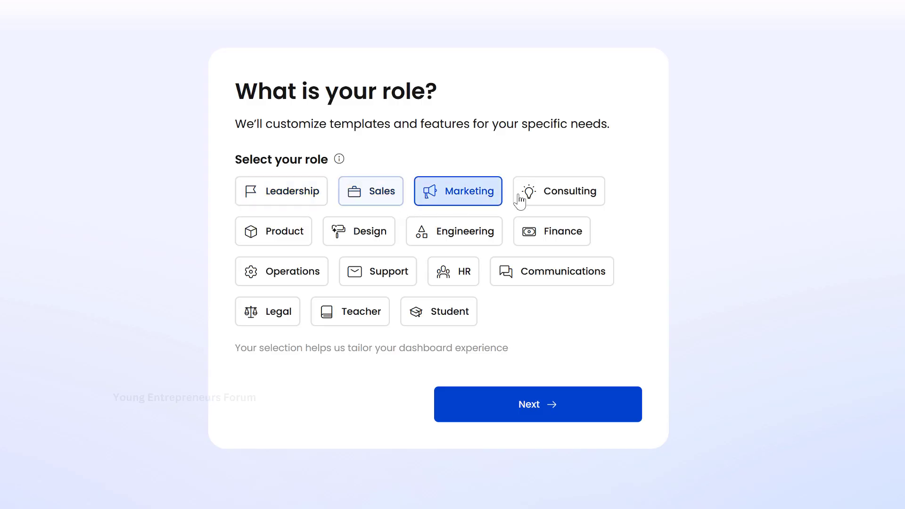
left_click(520, 199)
left_click(455, 234)
left_click(332, 241)
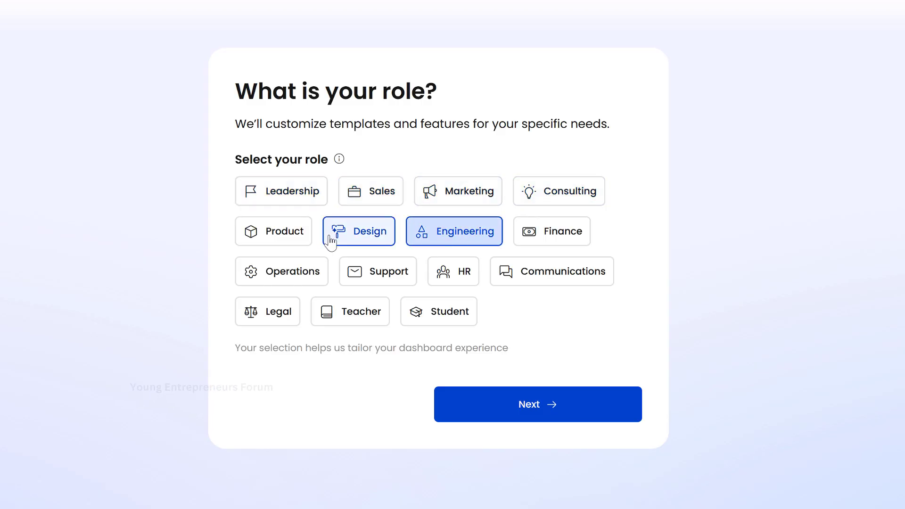
left_click(257, 238)
Go through the Finance to Teacher roles, then settle on Marketing
left_click(564, 231)
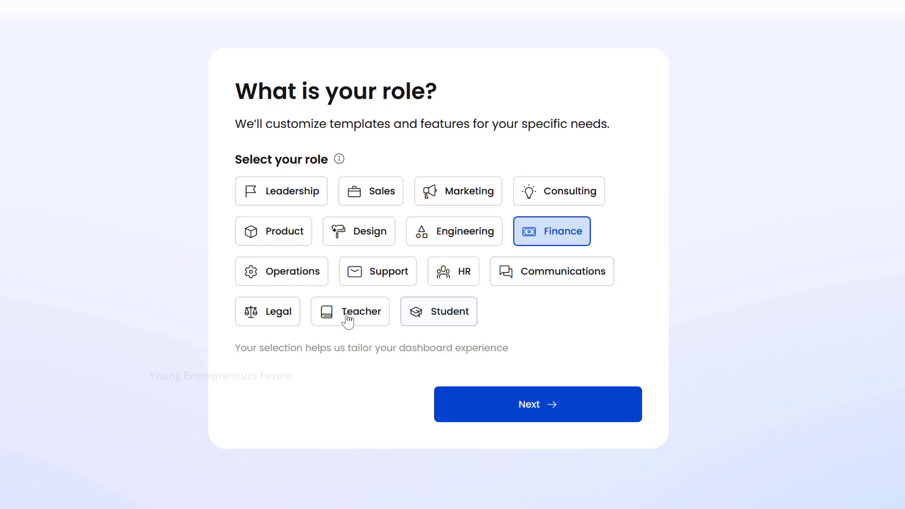
left_click(296, 283)
left_click(404, 271)
left_click(468, 278)
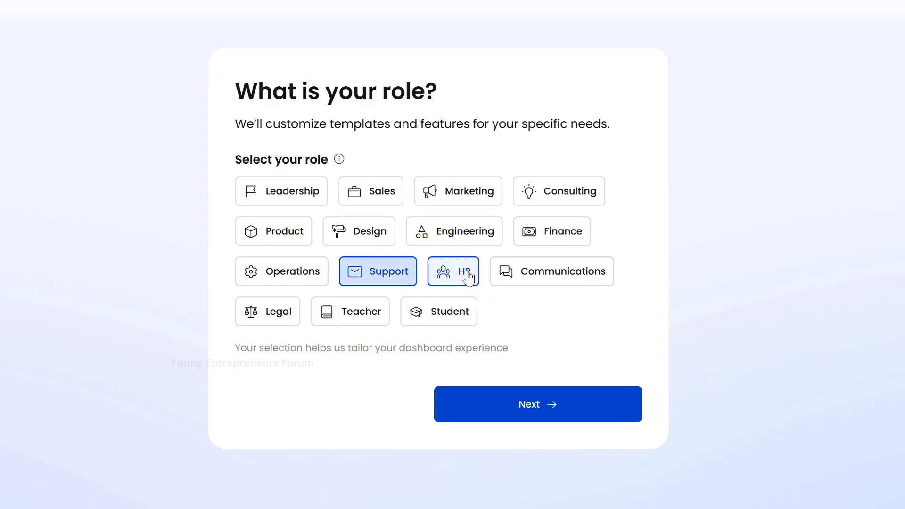
left_click(568, 276)
left_click(373, 317)
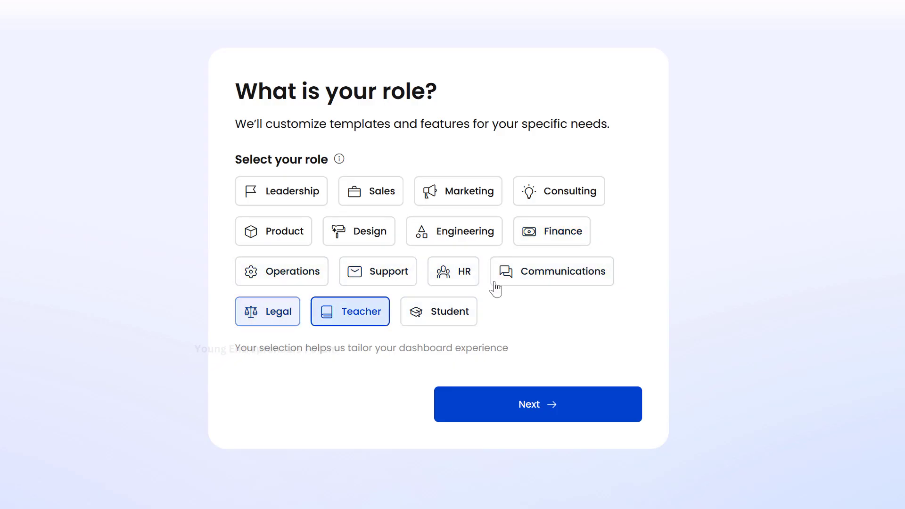
left_click(453, 189)
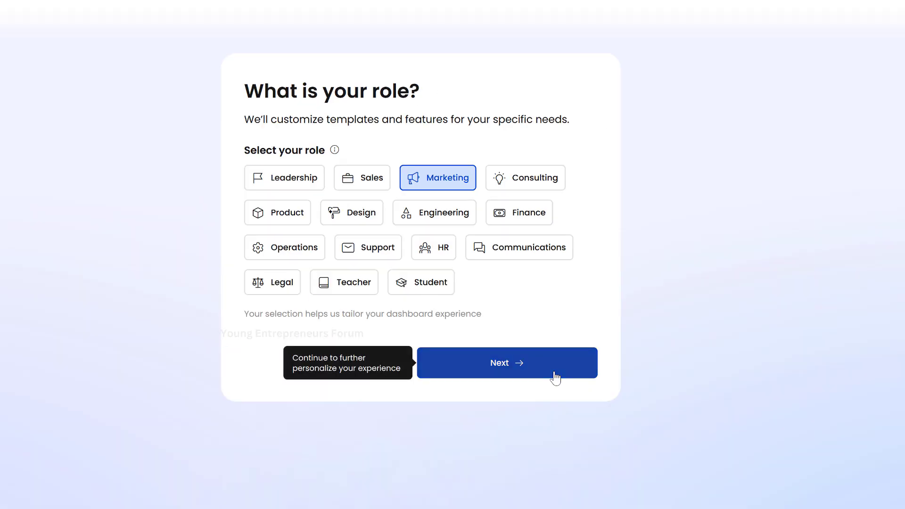
Choose Digital Marketing Manager as the job role and continue to brand import
left_click(555, 377)
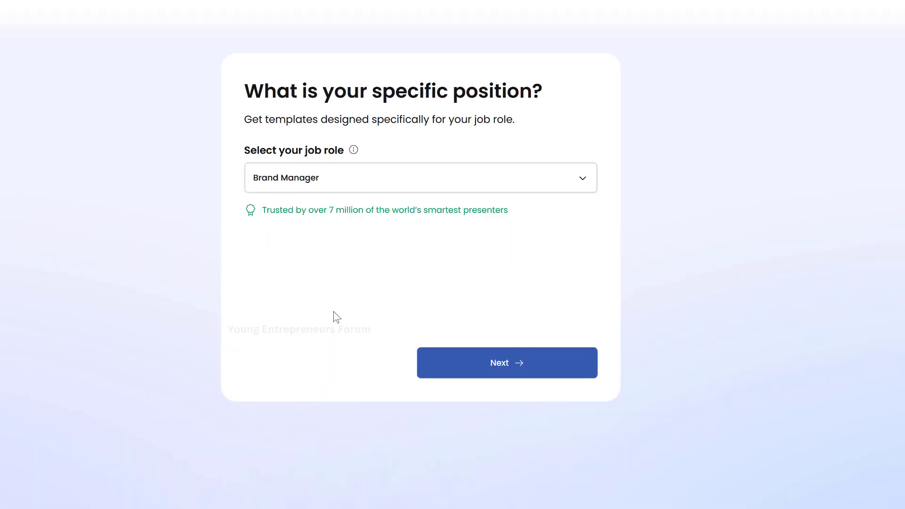
left_click(437, 190)
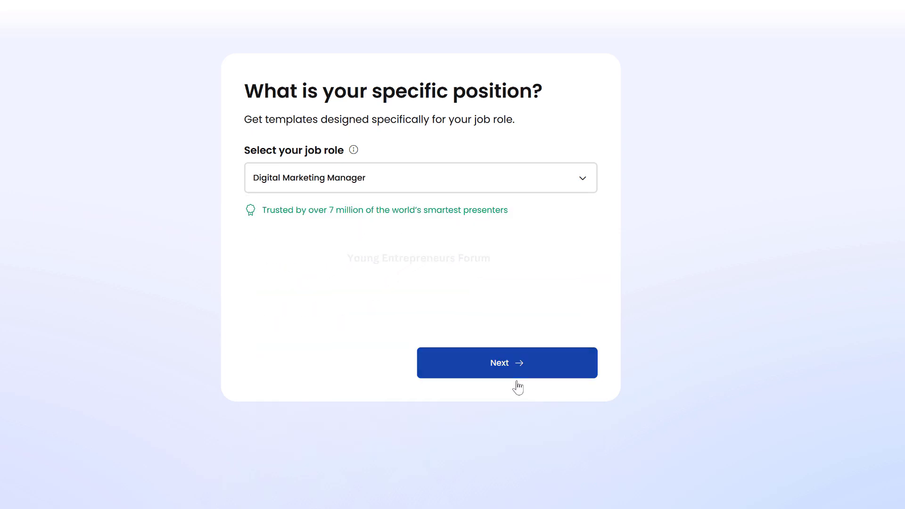
left_click(564, 428)
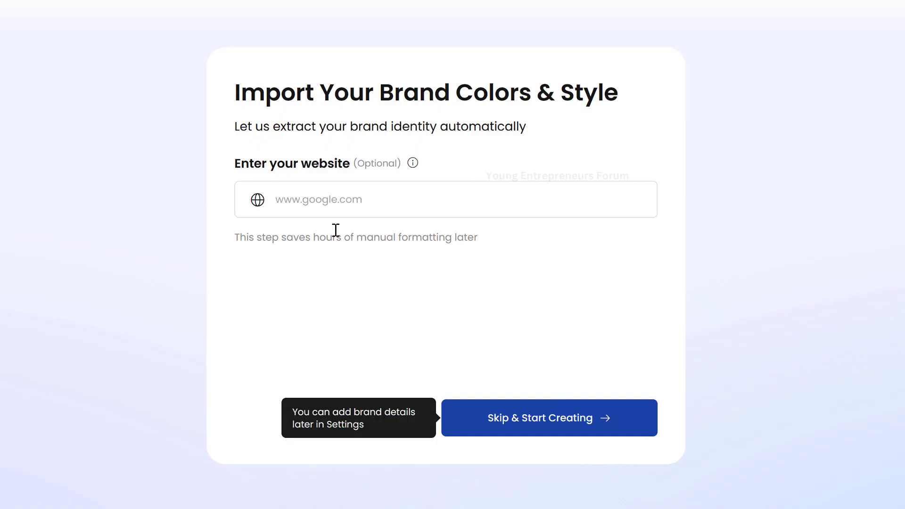
Leave the brand website empty and skip to the 'Your workspace is ready!' screen
left_click(338, 203)
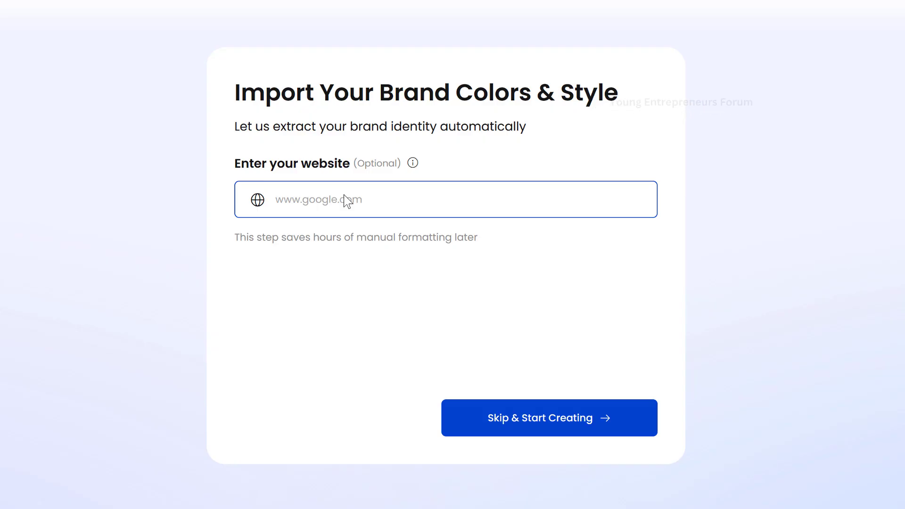
key("Return")
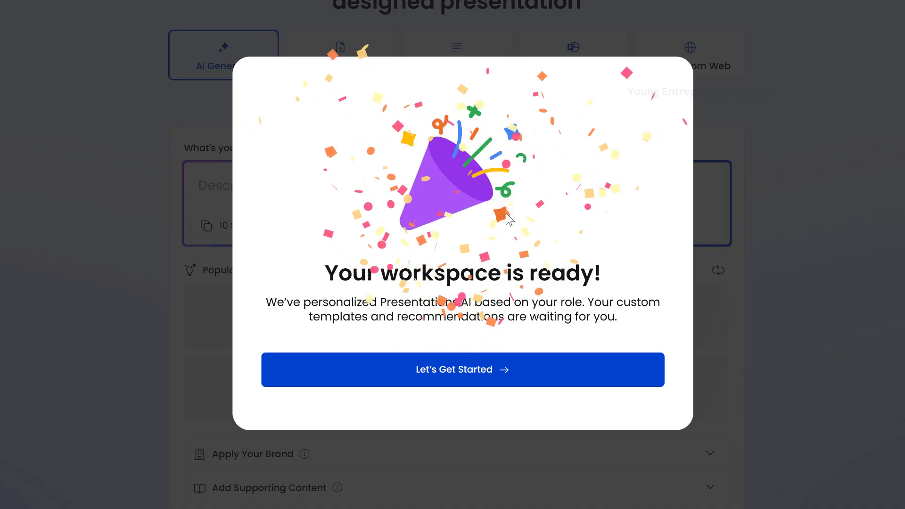
Paste the topic 'Effective Digital Marketing Strategies for Coffee Shop Businesses' and enter xyzdigitalmarketing.com
left_click(451, 369)
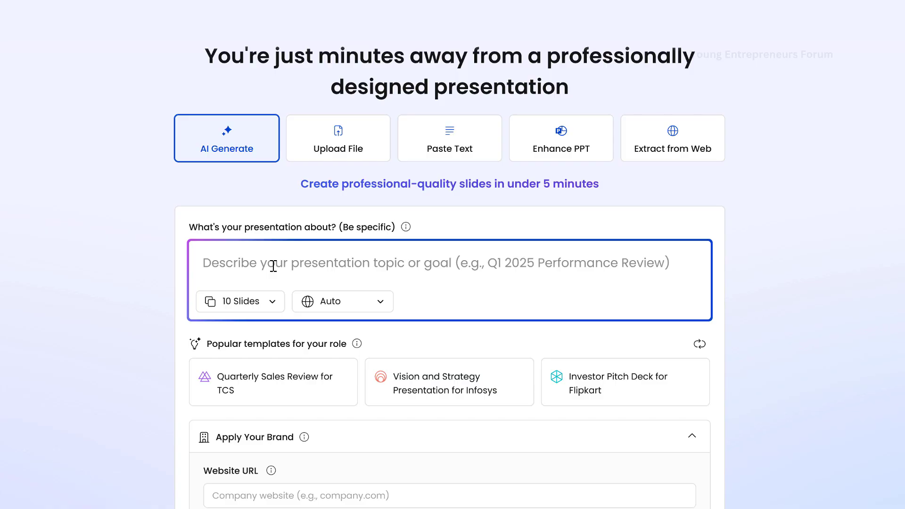
type("Effective Digital Marketing Strategies for Coffee Shop Businesses")
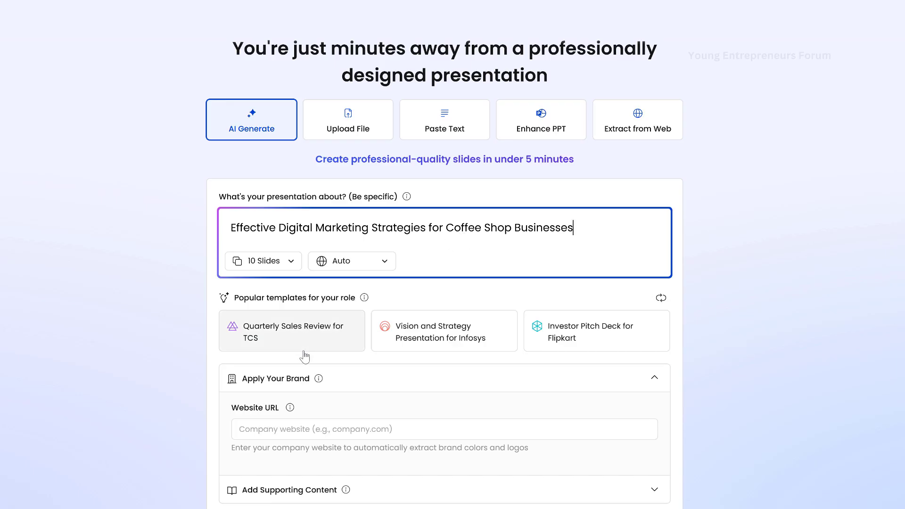
left_click(357, 432)
type("xy")
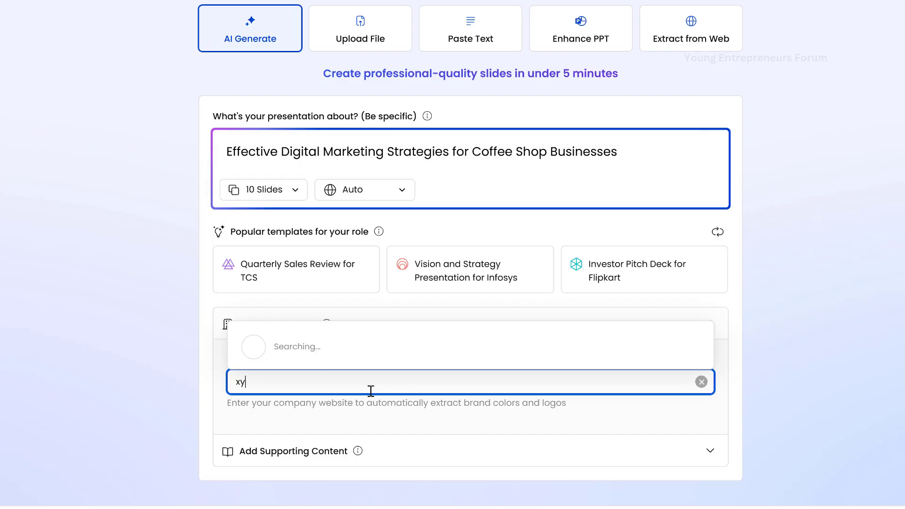
type("zdigitalmarketing.com")
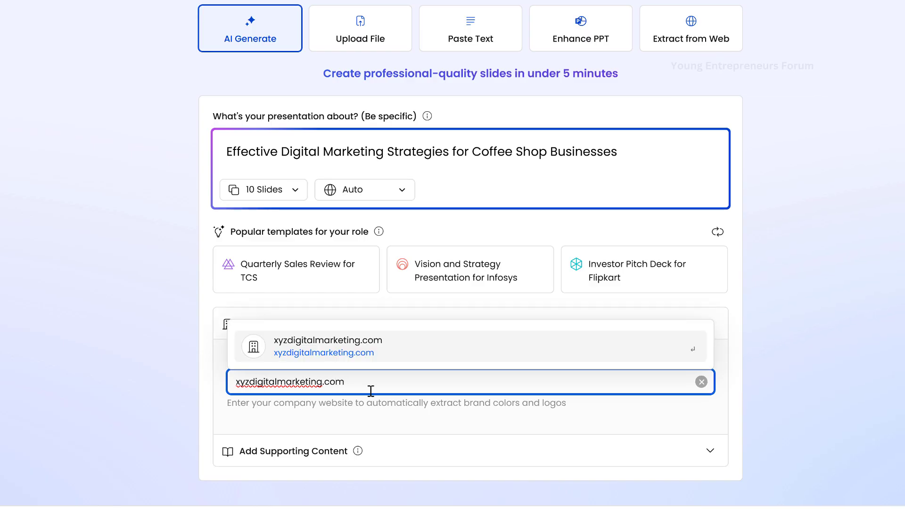
Replace the brand website with paypal.com from the popular sites list
left_click(367, 363)
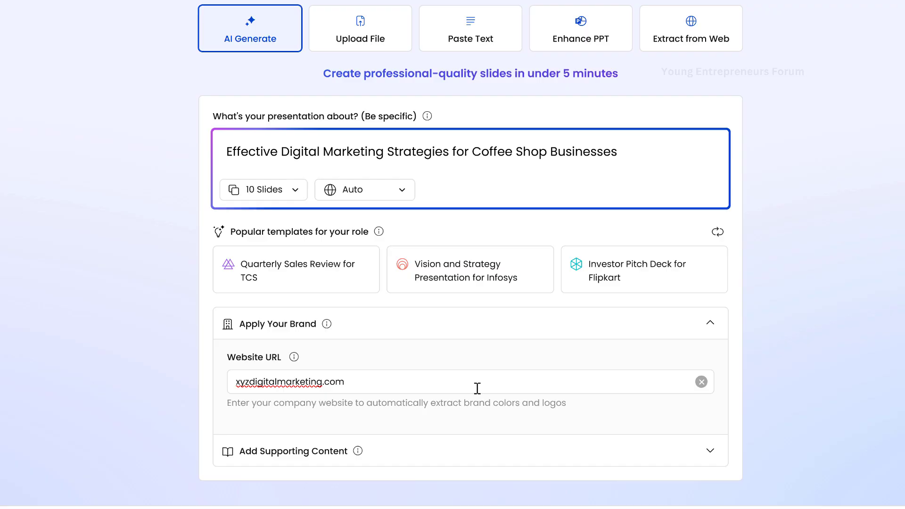
left_click(701, 381)
left_click(371, 387)
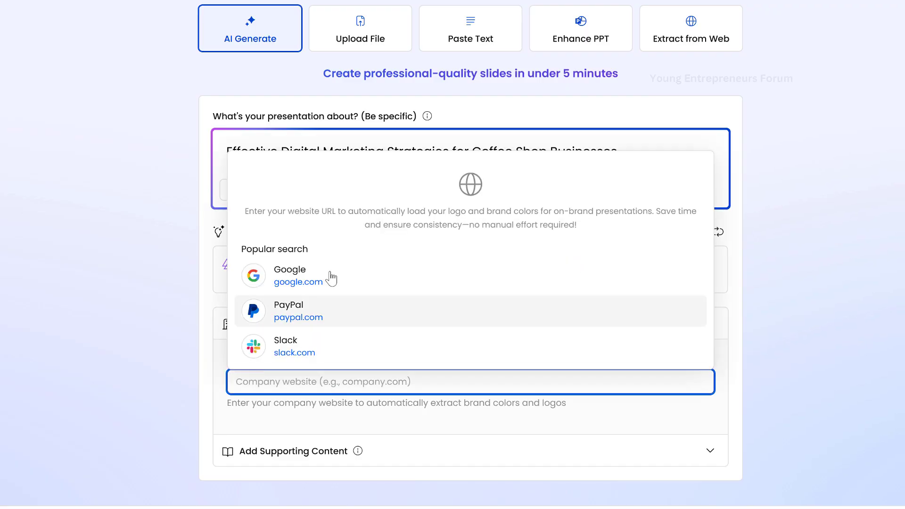
left_click(326, 309)
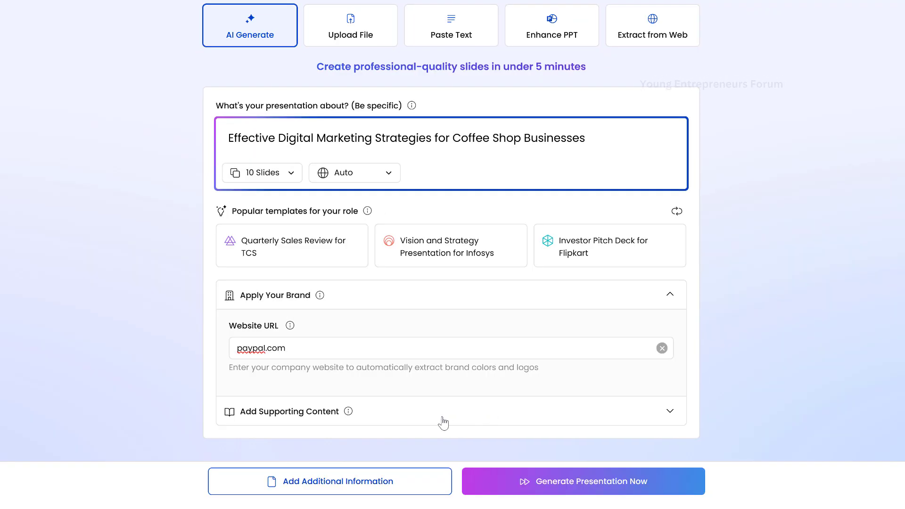
Expand Add Supporting Content, review it, and generate the 10-slide presentation
left_click(443, 423)
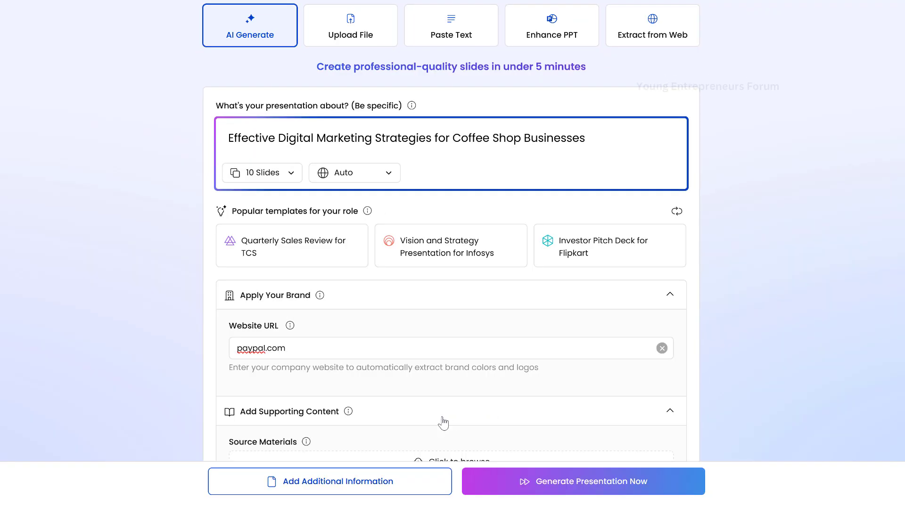
scroll(430, 378, "down", 2)
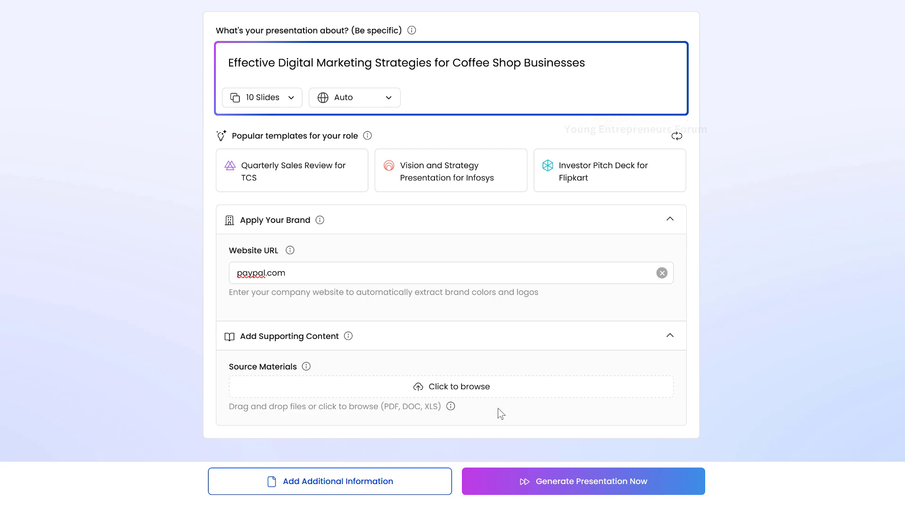
scroll(483, 315, "up", 3)
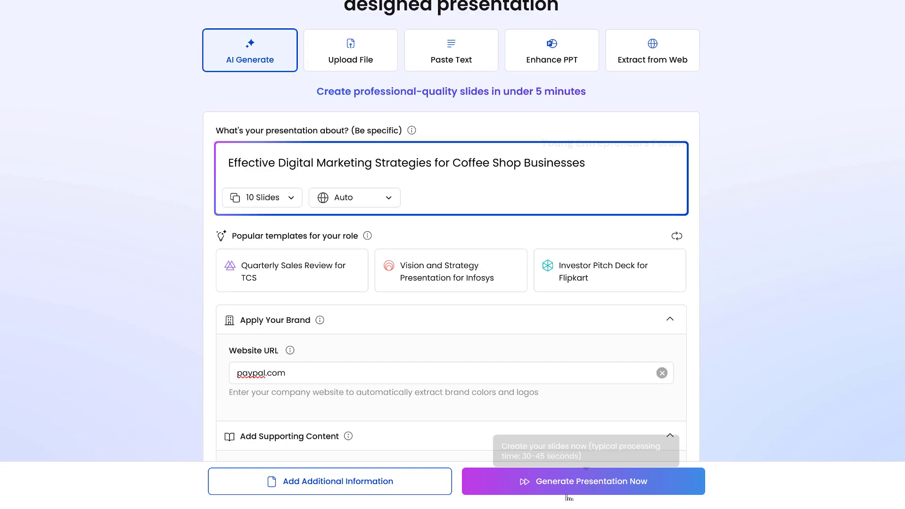
left_click(566, 491)
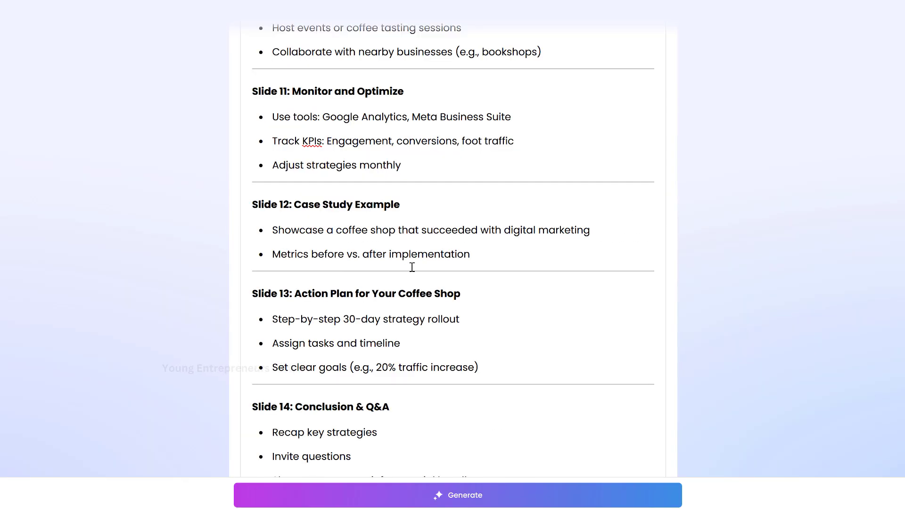
Scroll through the generated coffee shop marketing outline to review it
scroll(411, 267, "up", 20)
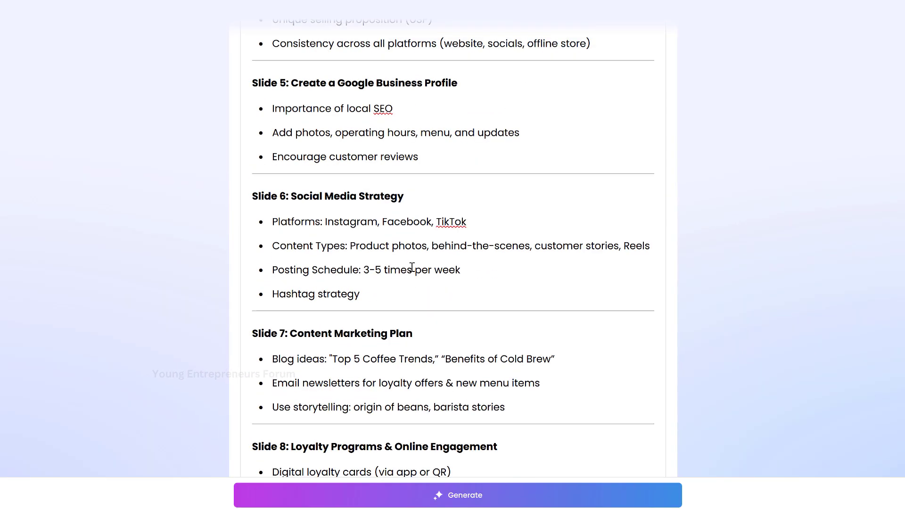
scroll(412, 268, "down", 20)
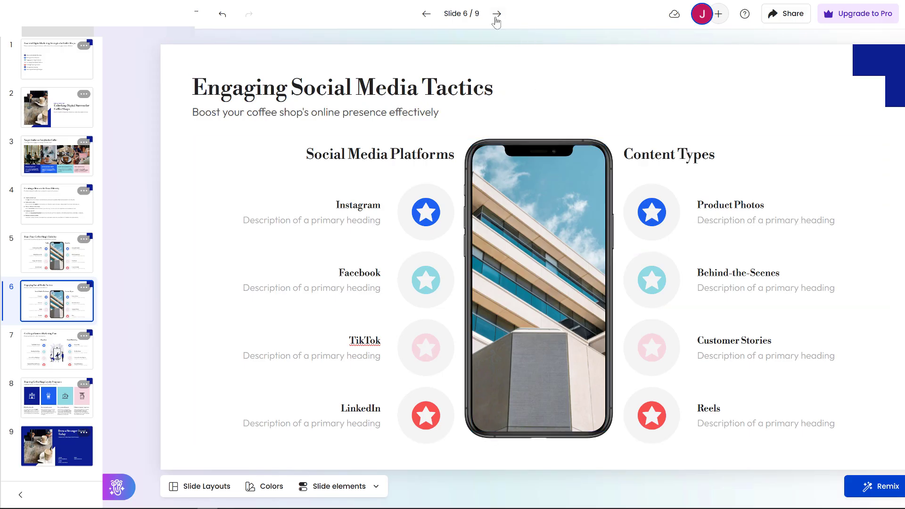
Return to the Dashboard and open the Enhance Your Slides option
left_click(47, 13)
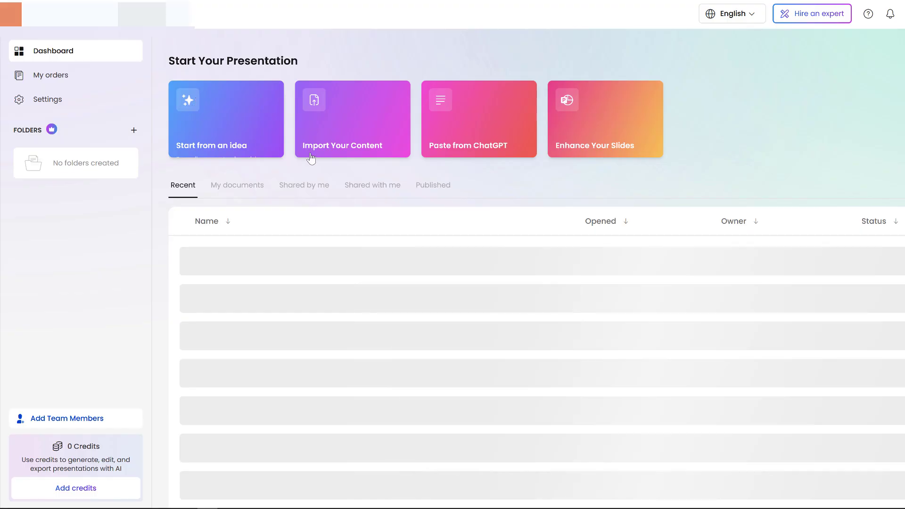
mouse_move(644, 125)
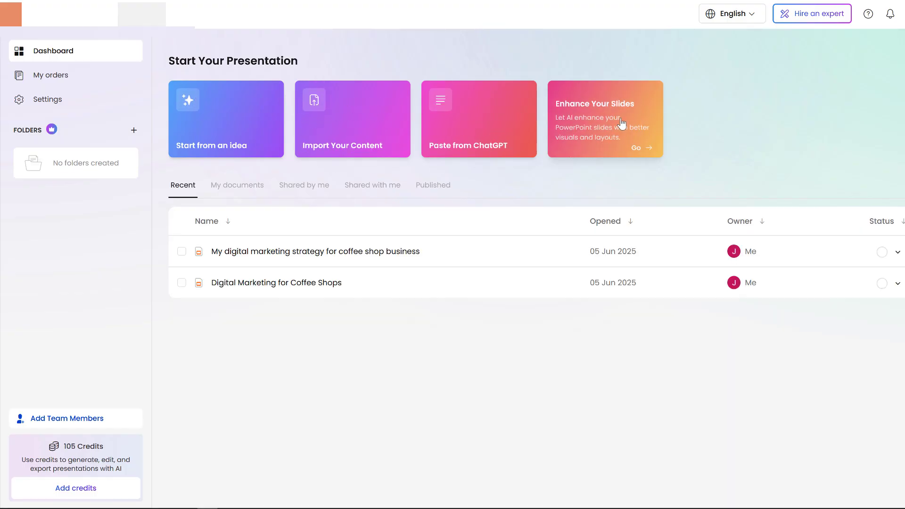
left_click(558, 92)
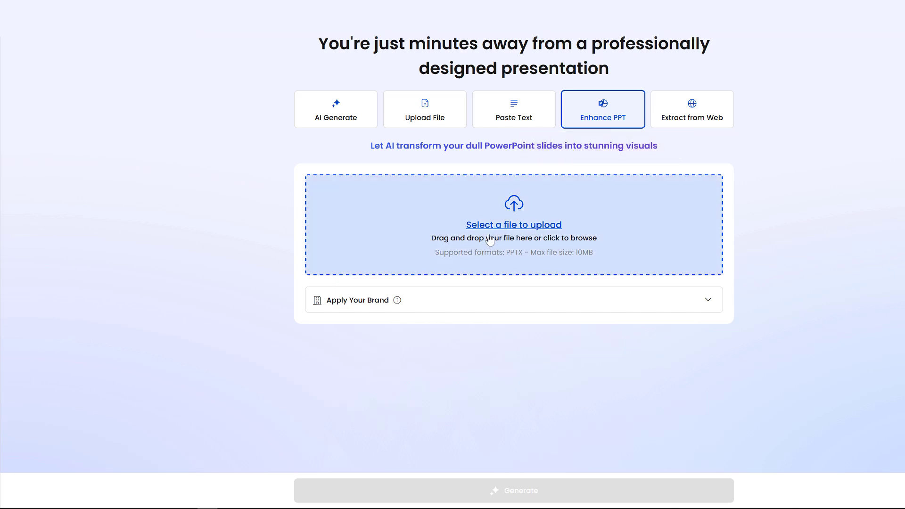
Try Extract from Web, close the Upgrade to Pro offer, and choose Paste Text
left_click(671, 118)
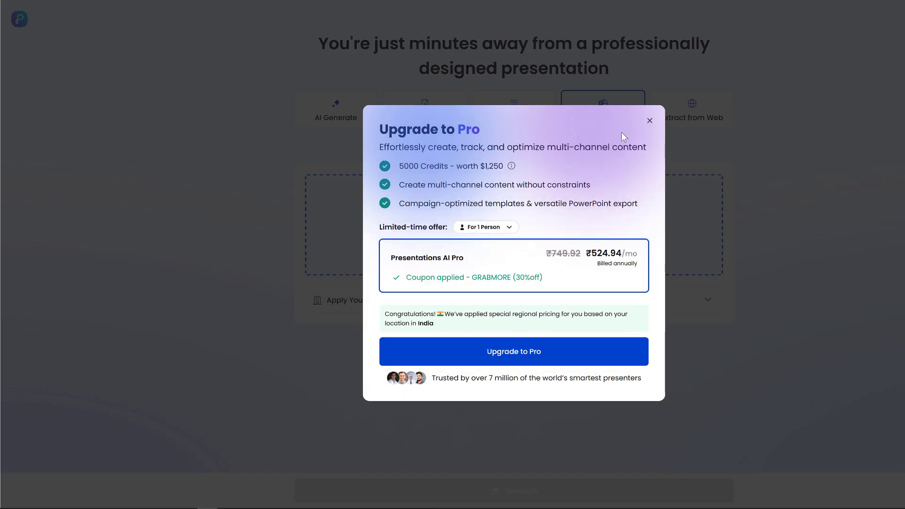
left_click(649, 121)
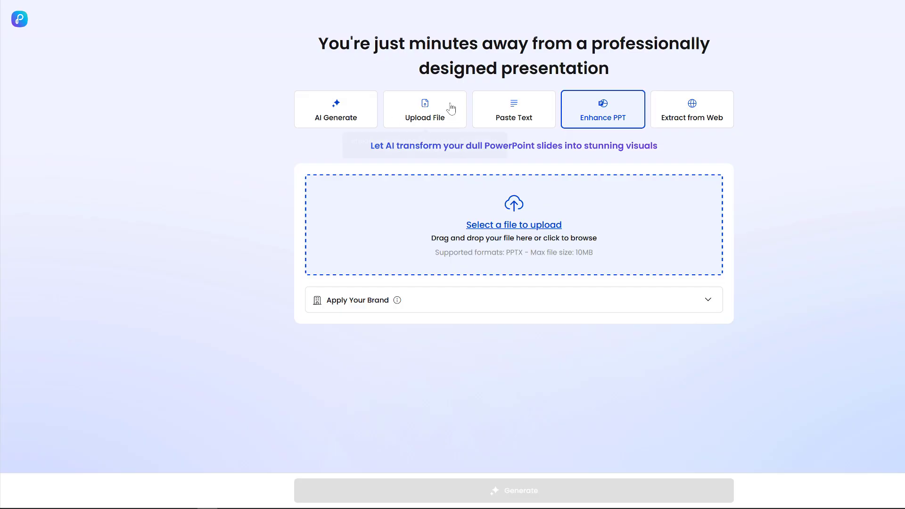
left_click(551, 109)
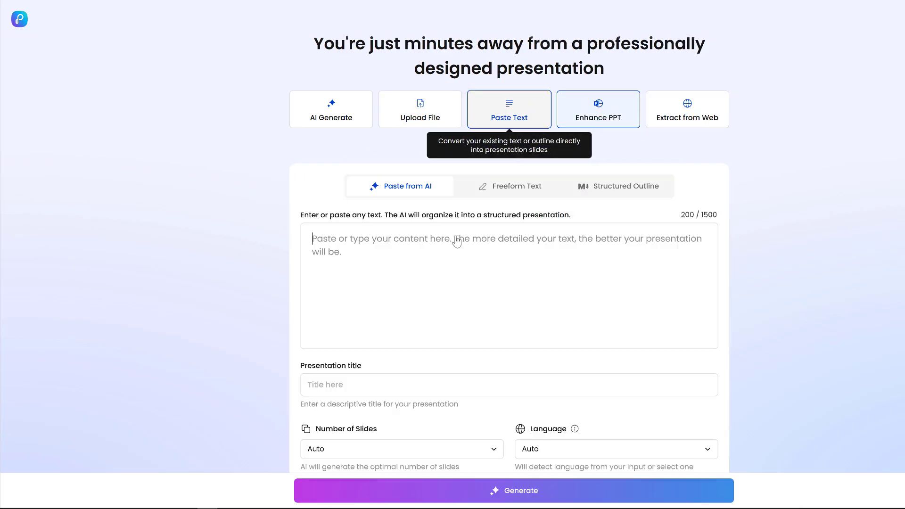